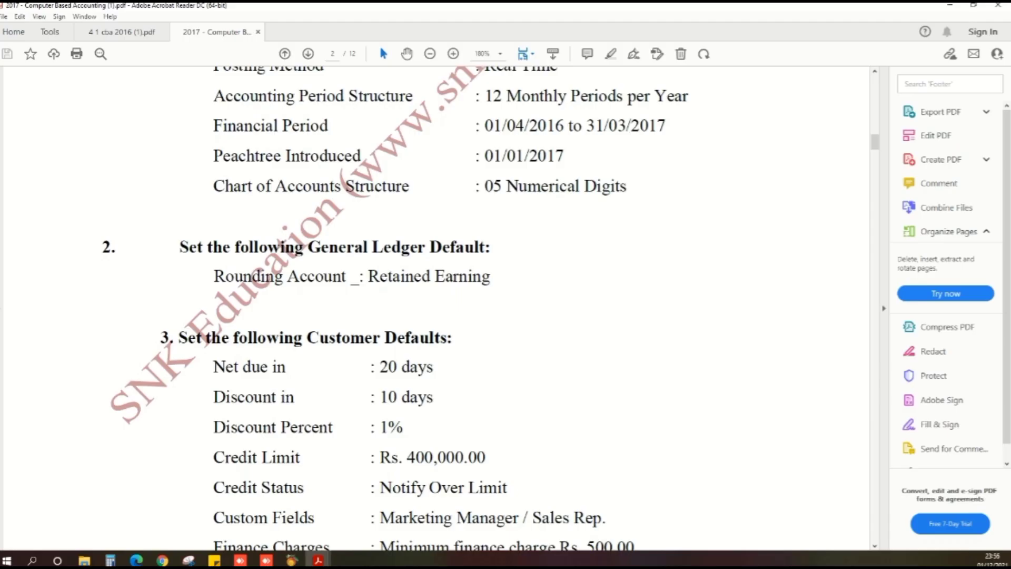
Step: Open the Maintain Chart of Accounts window from the Maintain menu
scroll(351, 224, down, 1)
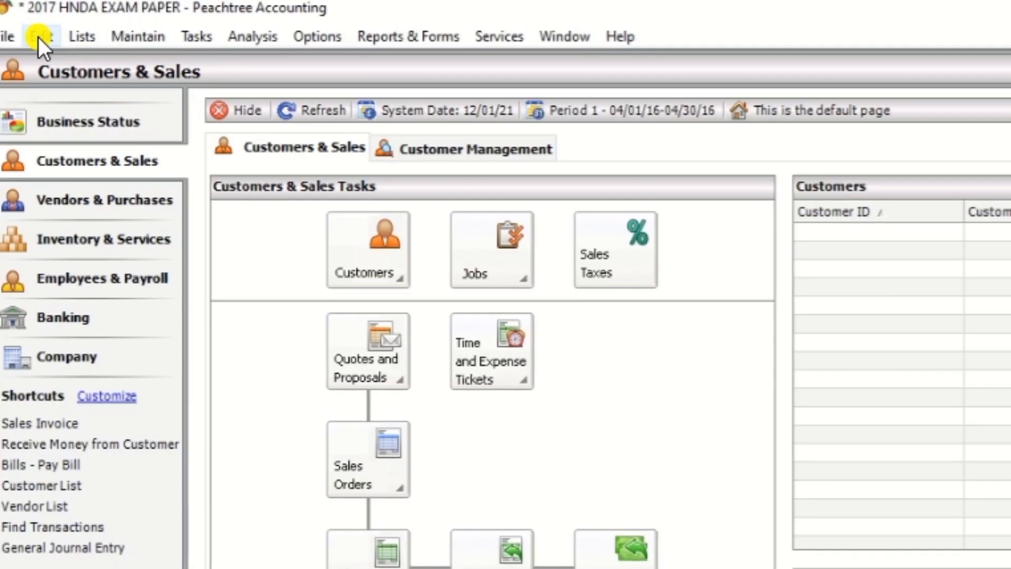
click(132, 36)
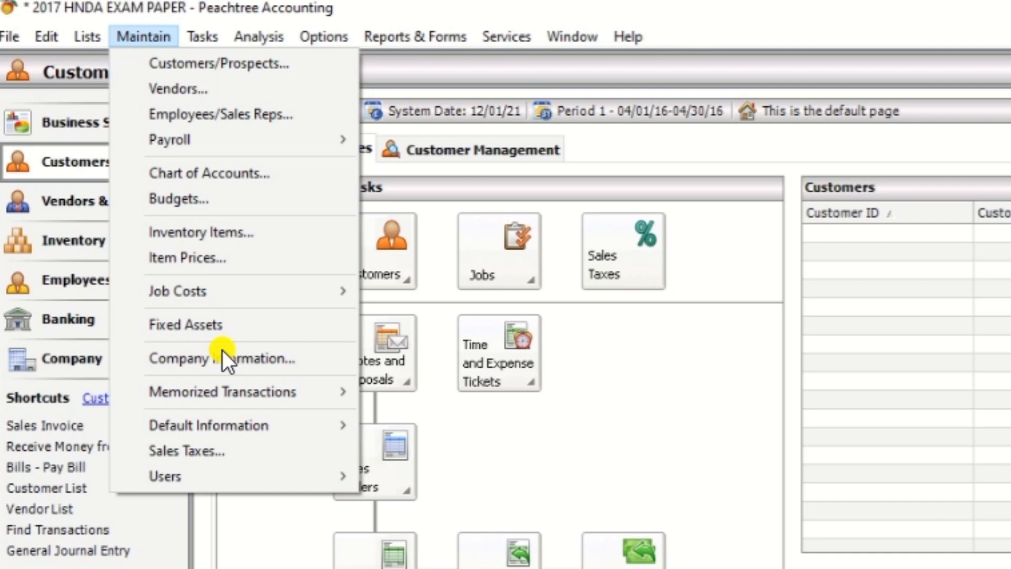
click(210, 172)
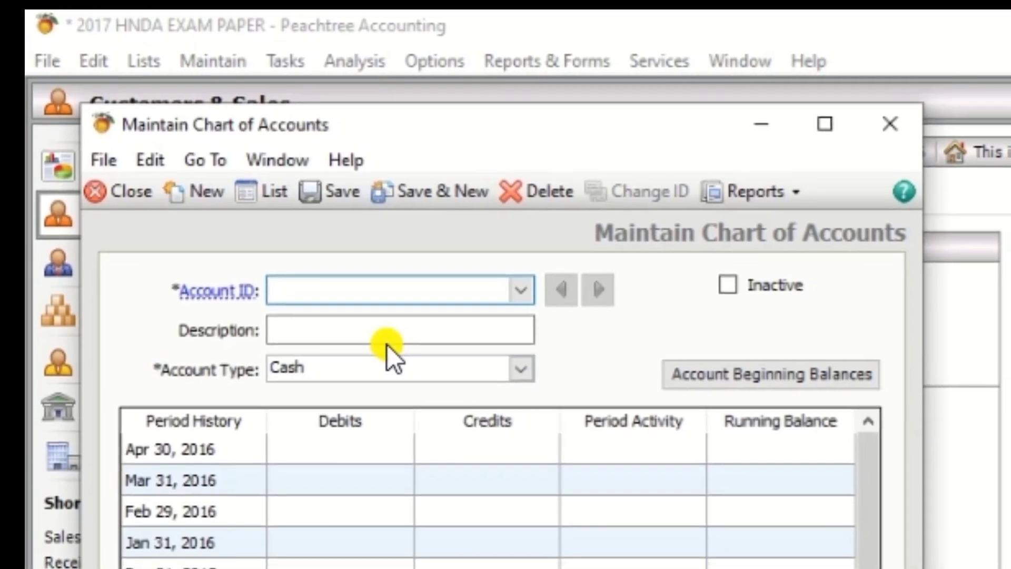
Step: Create account 10000 'Land' with account type Fixed Assets and save it
text(10000)
click(377, 338)
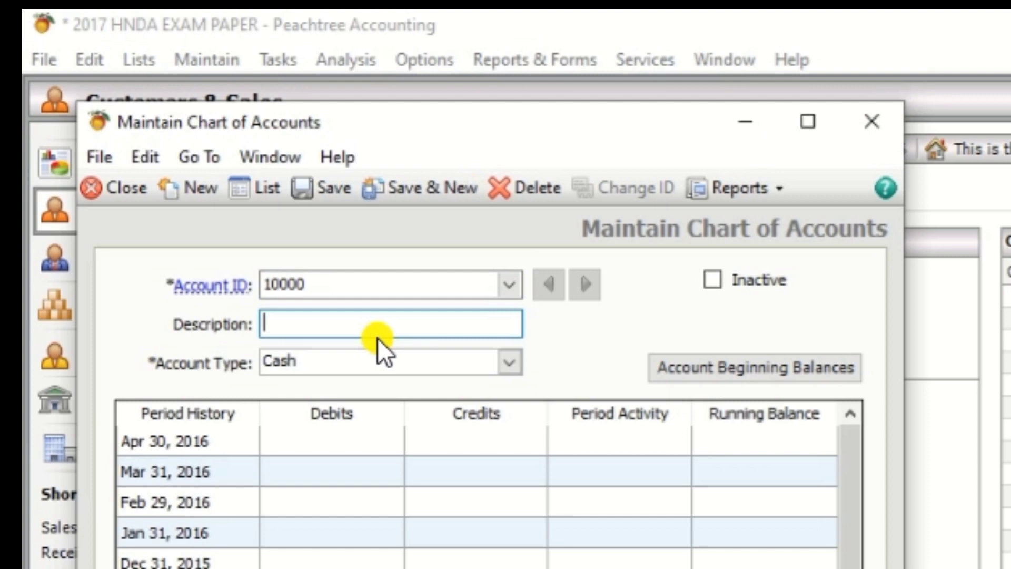
text(Land)
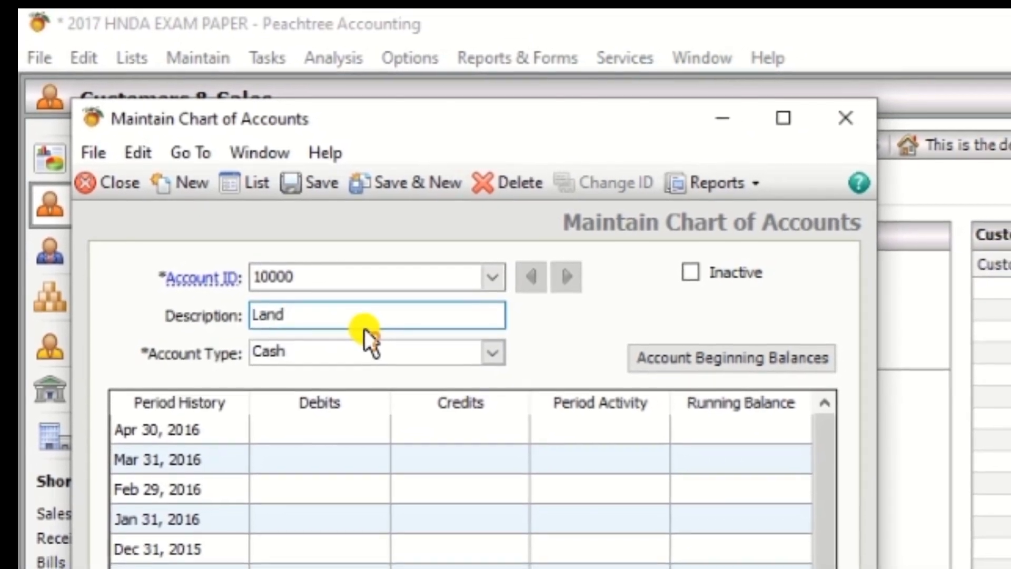
key(Tab)
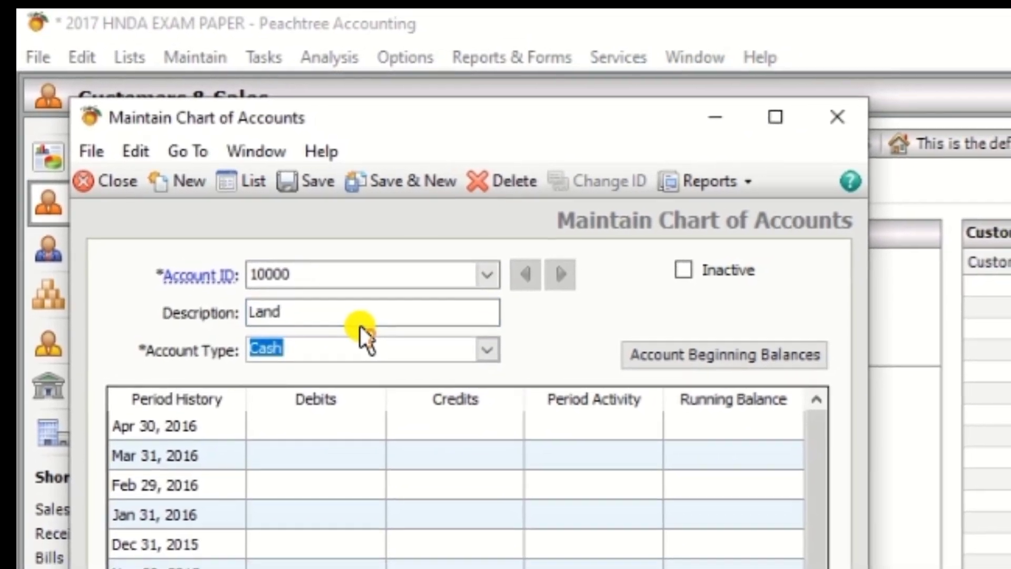
click(475, 347)
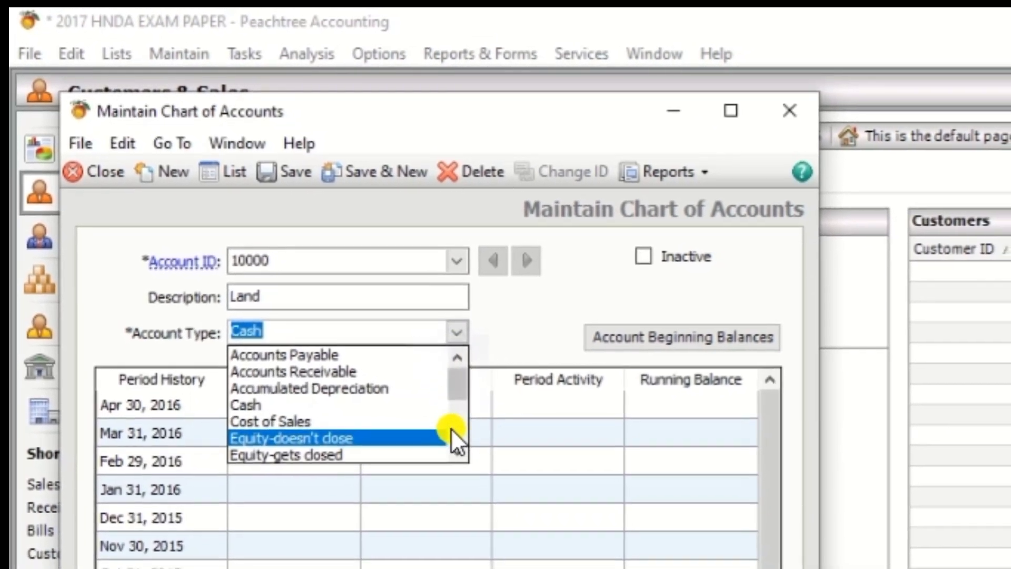
scroll(451, 450, down, 2)
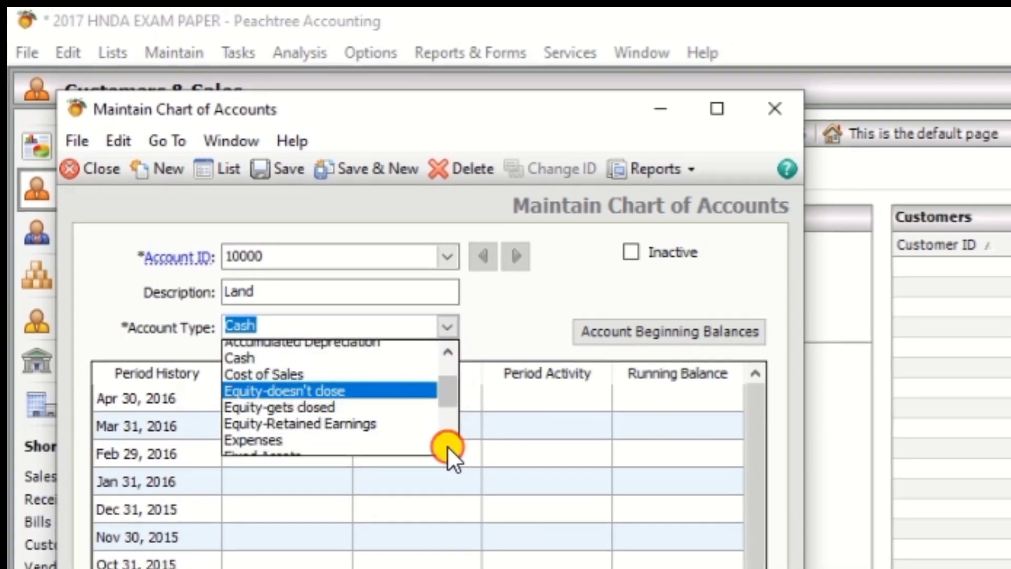
scroll(444, 443, down, 3)
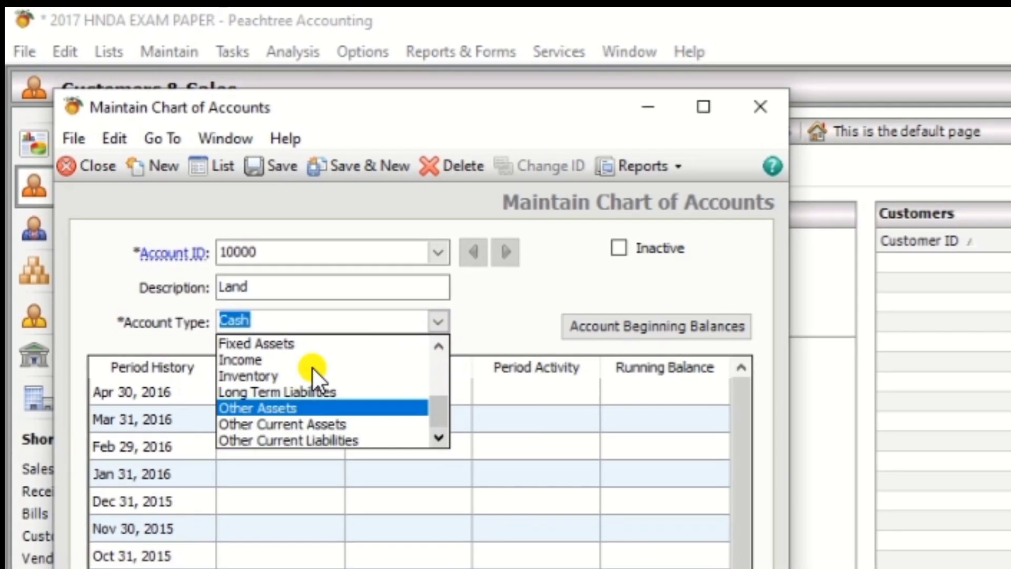
click(318, 342)
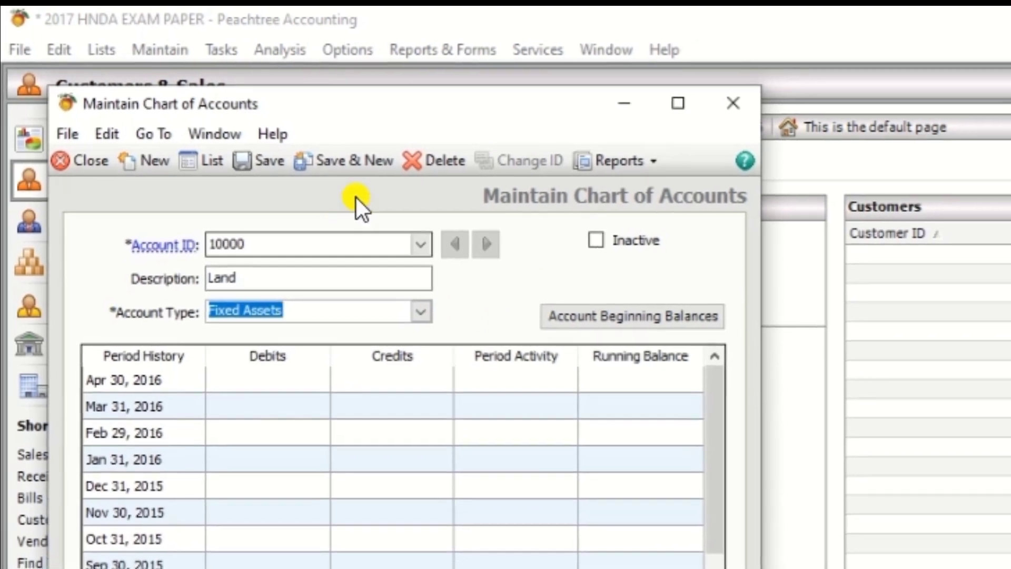
click(340, 160)
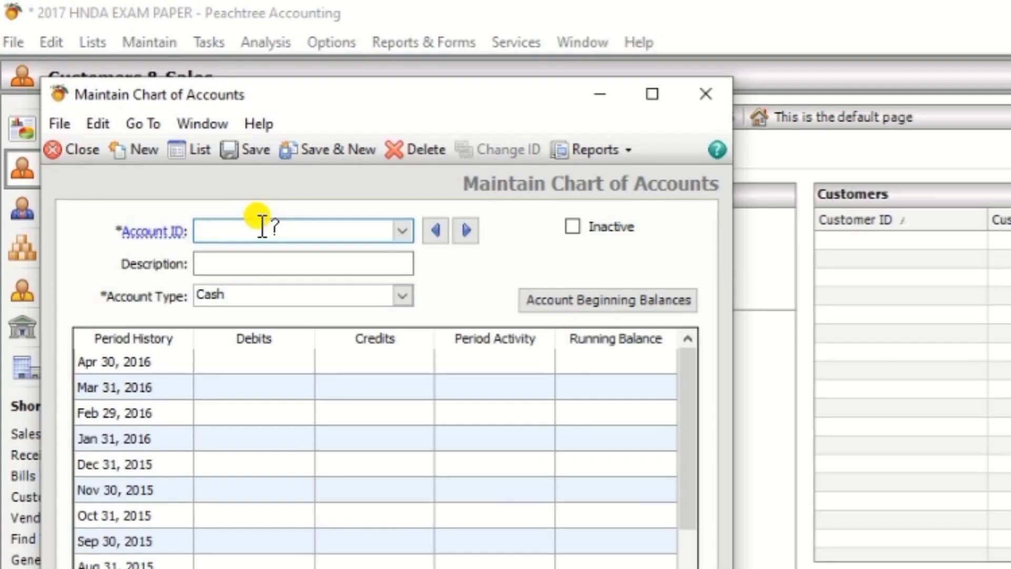
Step: Create account 10100 'Building' with account type Fixed Assets and save it
text(10100)
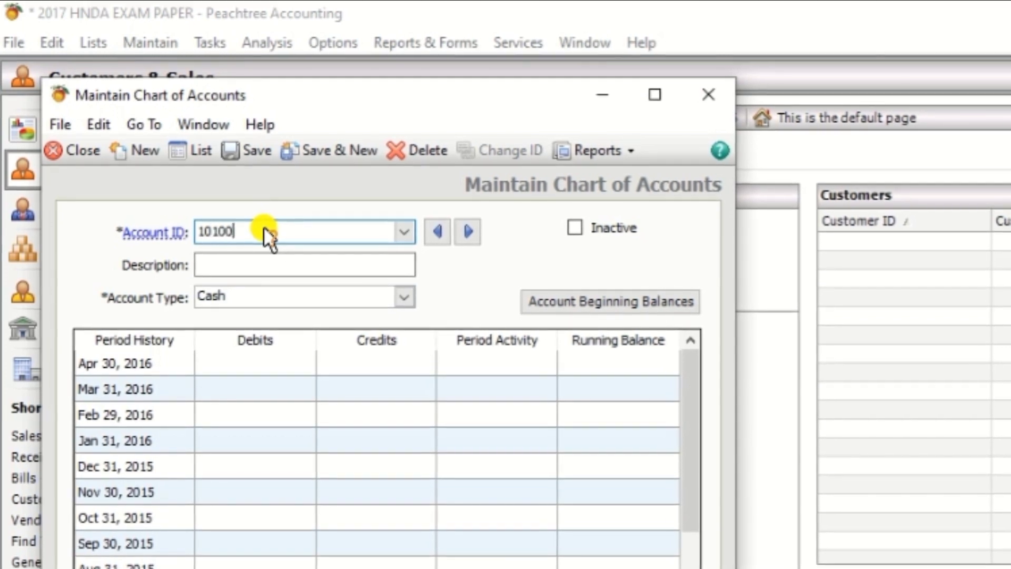
key(Tab)
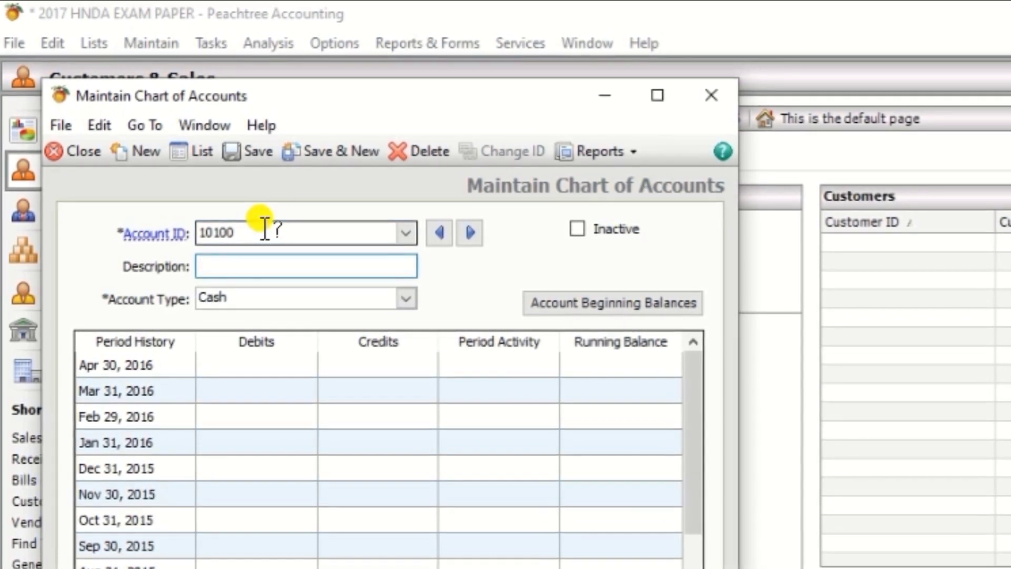
text(Building)
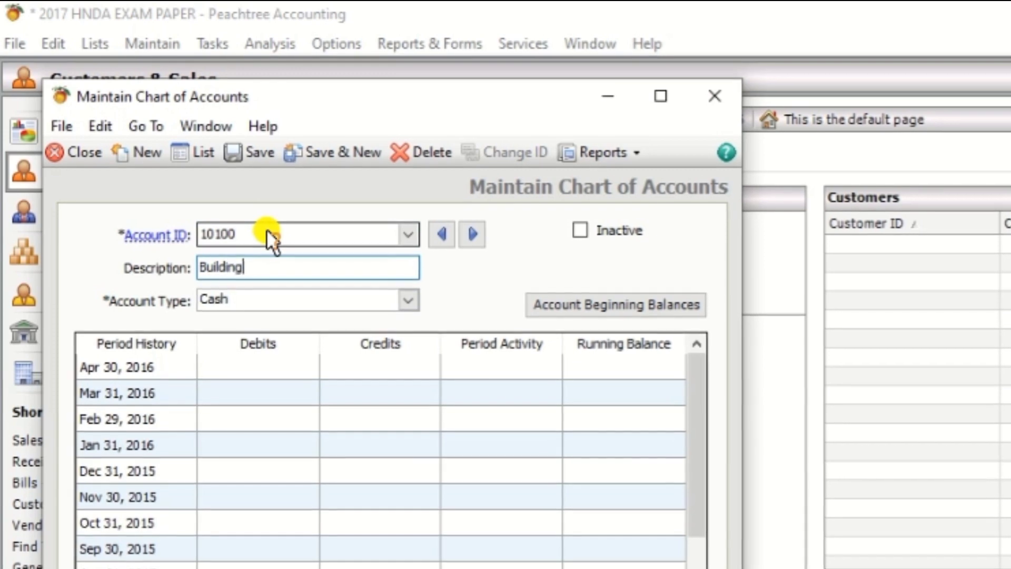
key(Tab)
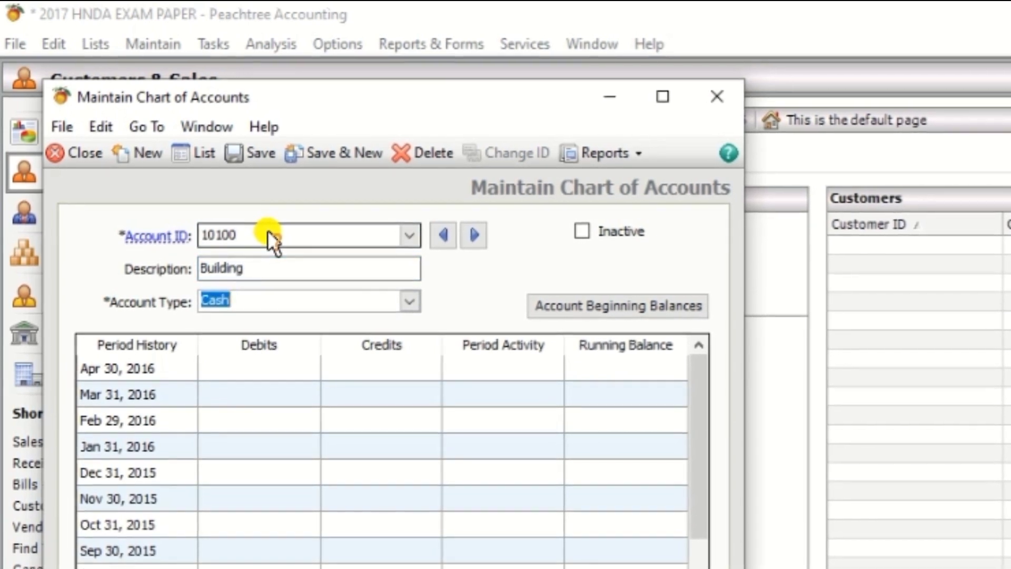
click(411, 302)
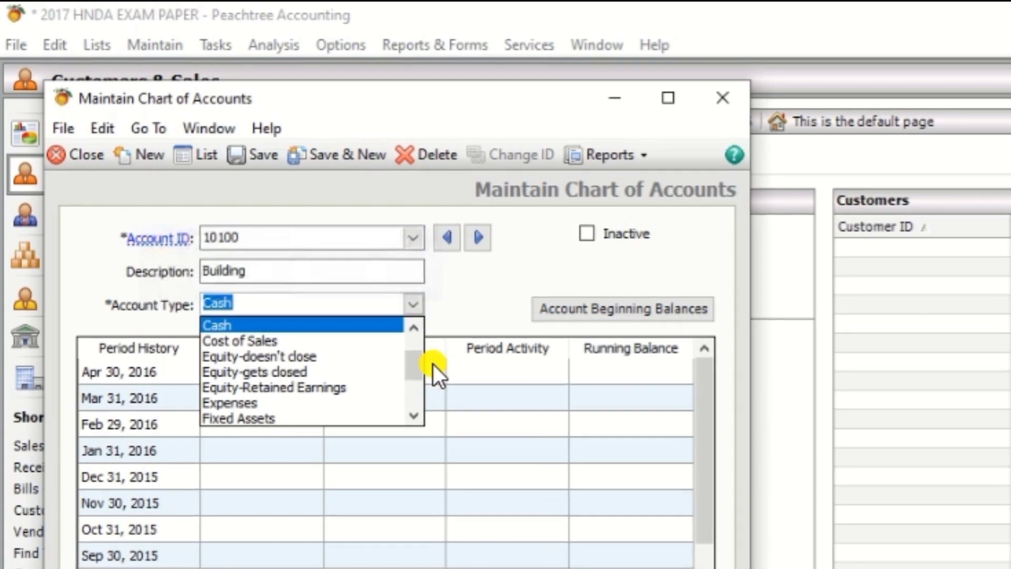
click(259, 418)
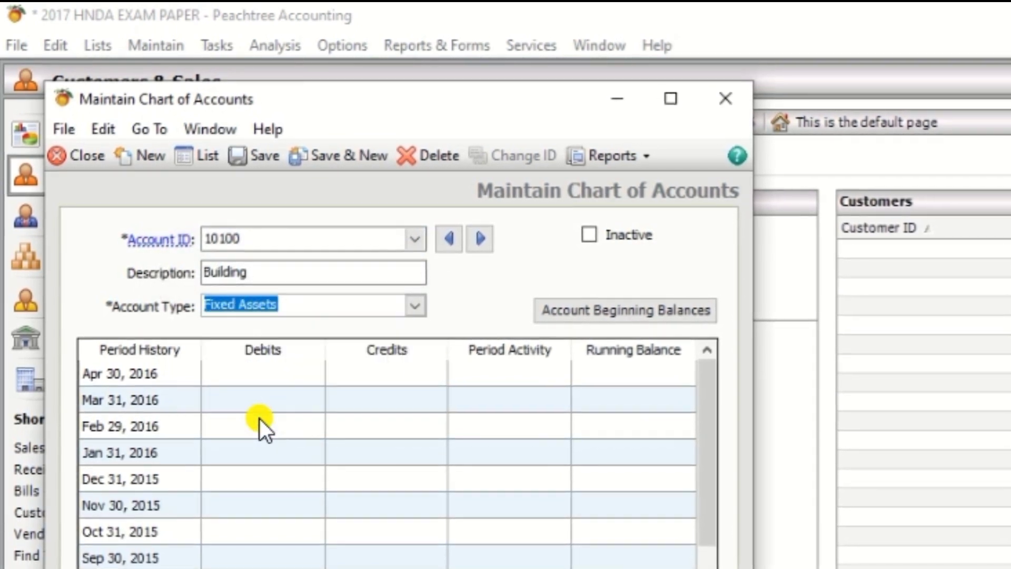
click(327, 161)
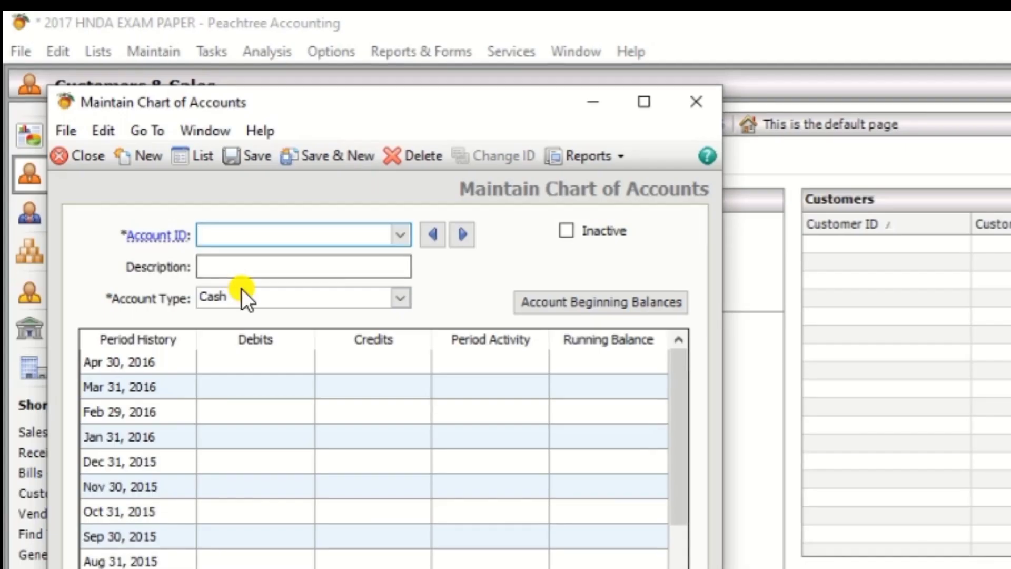
Step: Enter account 10110 'Acc.Dep-Building' and set its type to Accumulated Depreciation
text(10110)
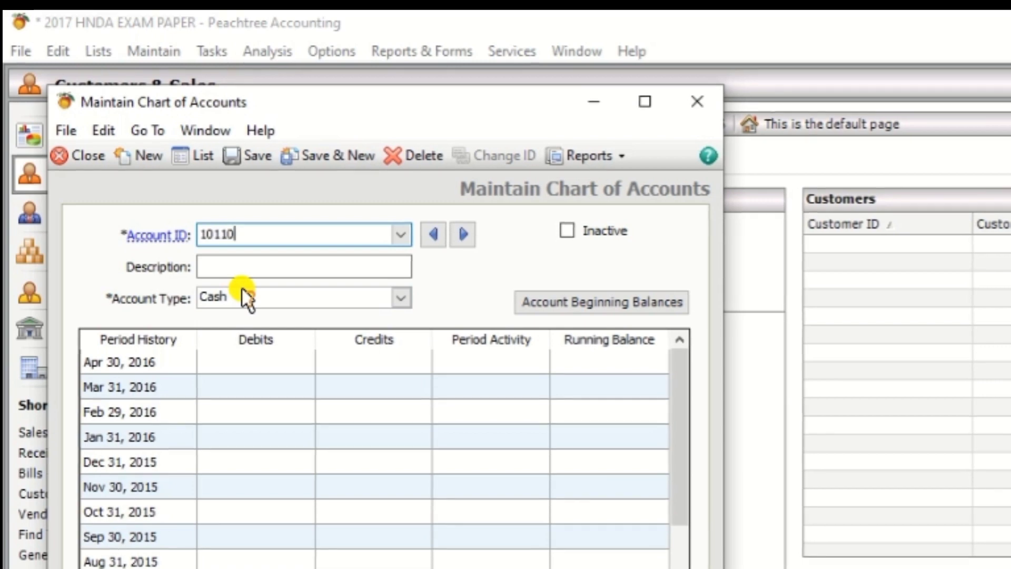
key(Tab)
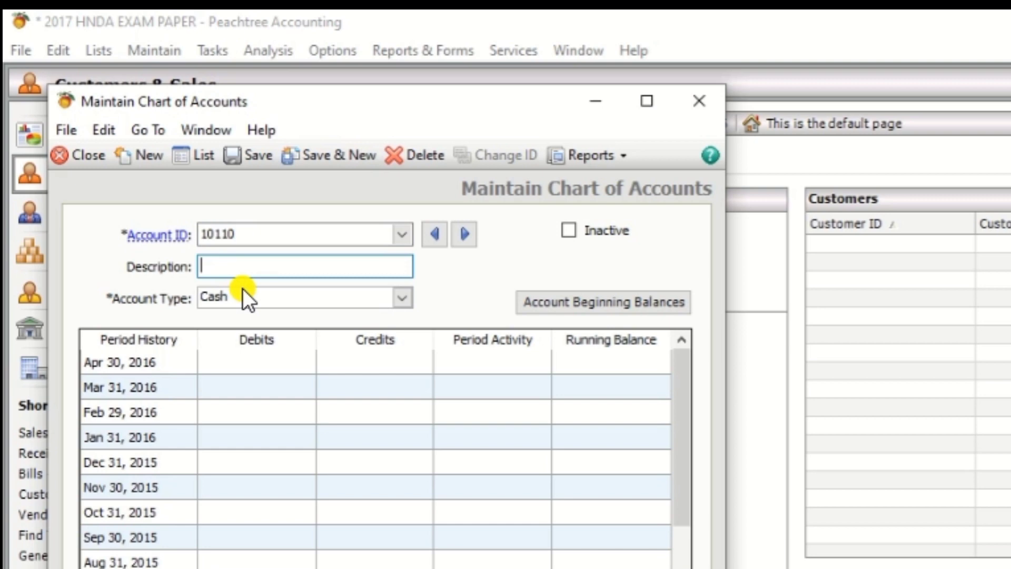
text(Acc)
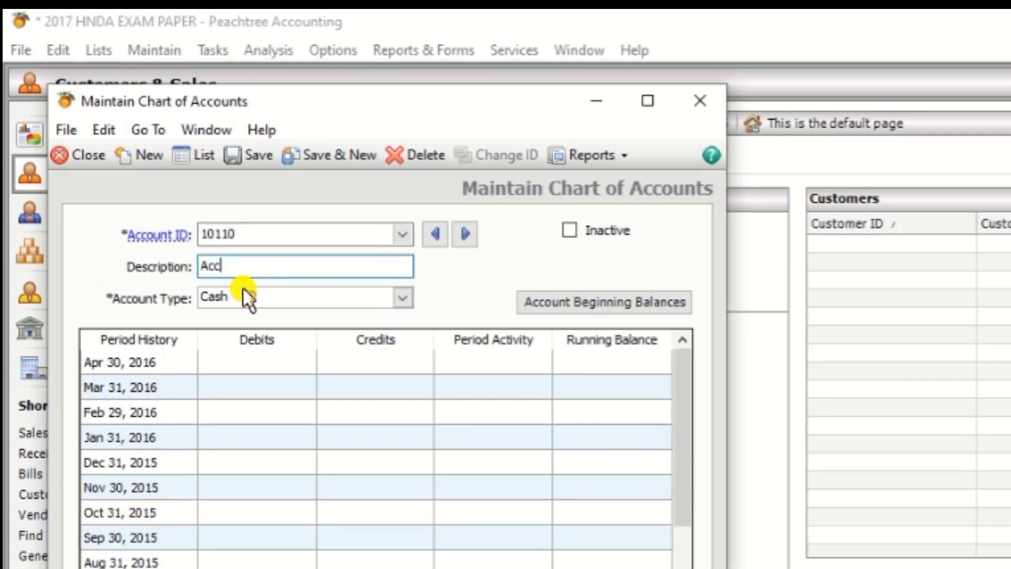
text(.)
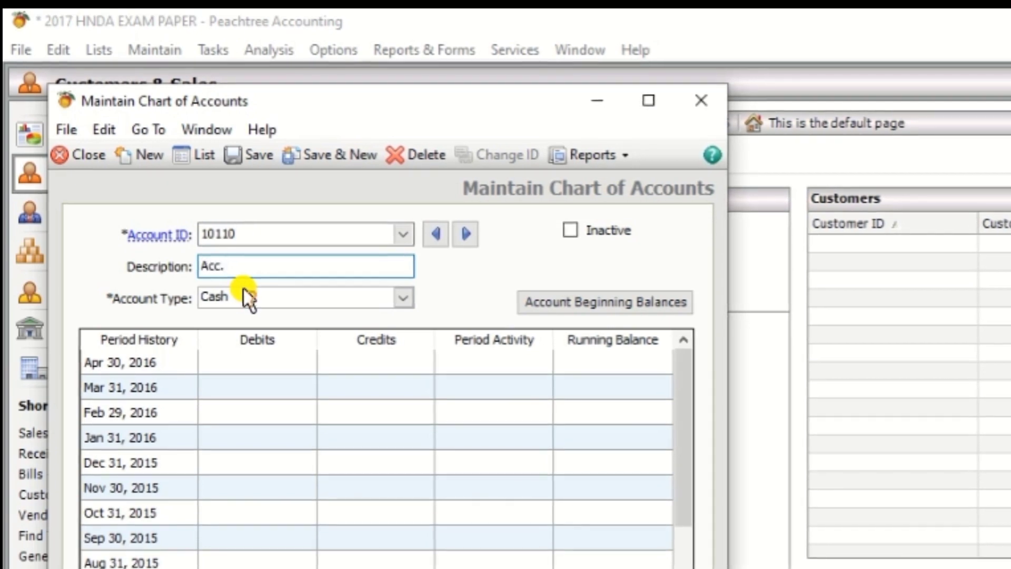
text(Dep-)
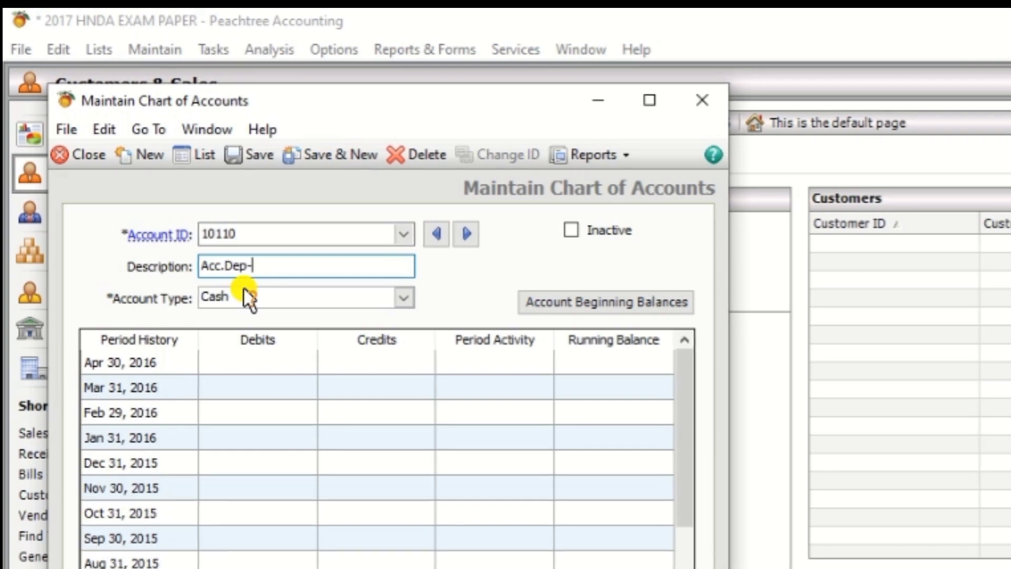
text(Buil)
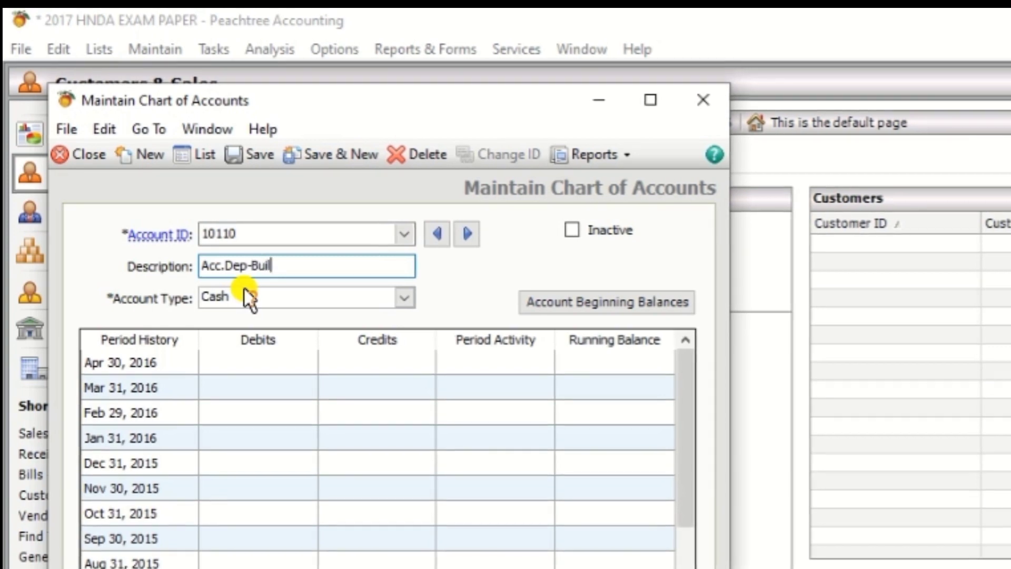
text(ding)
key(Tab)
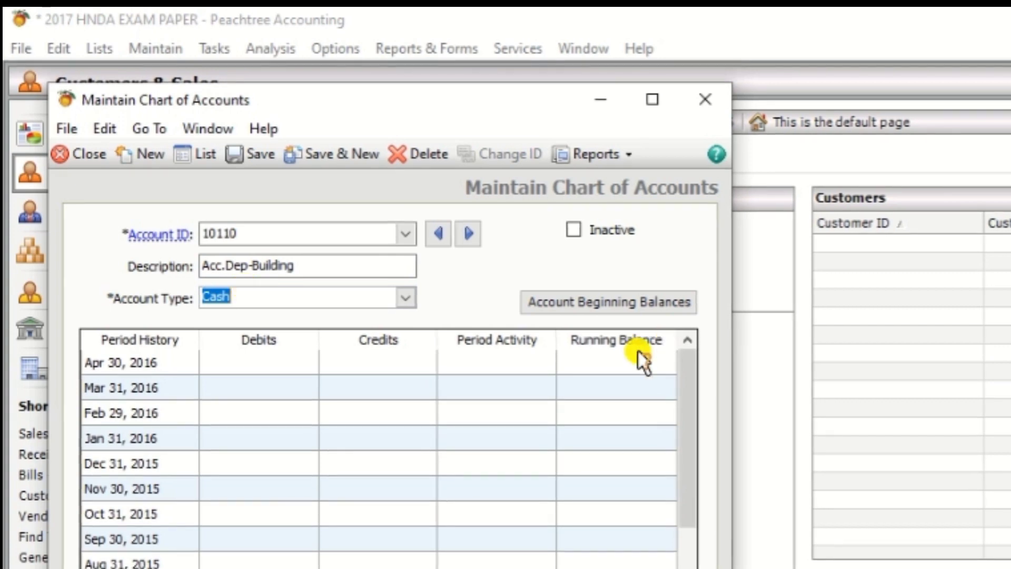
click(408, 298)
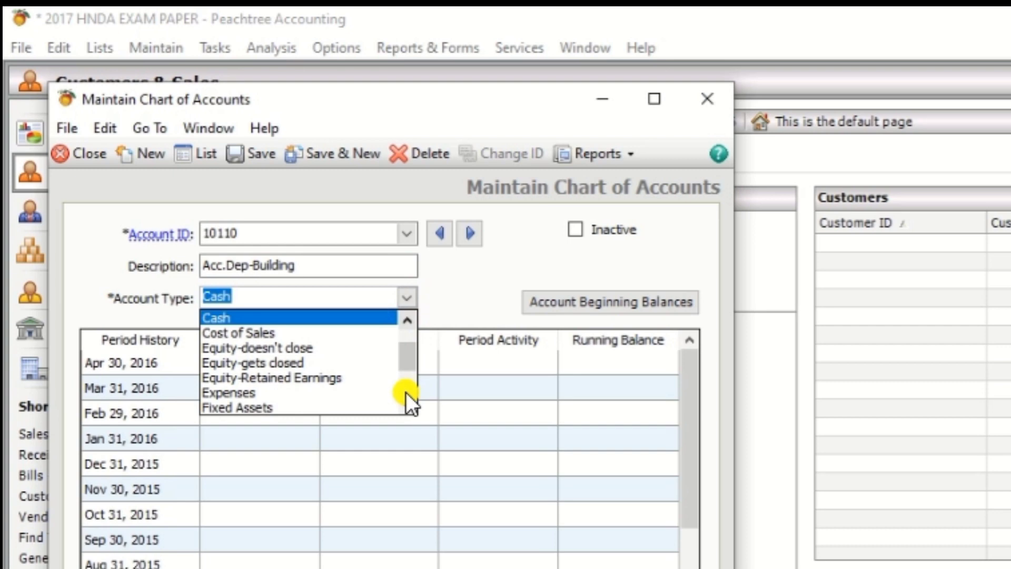
scroll(405, 403, down, 4)
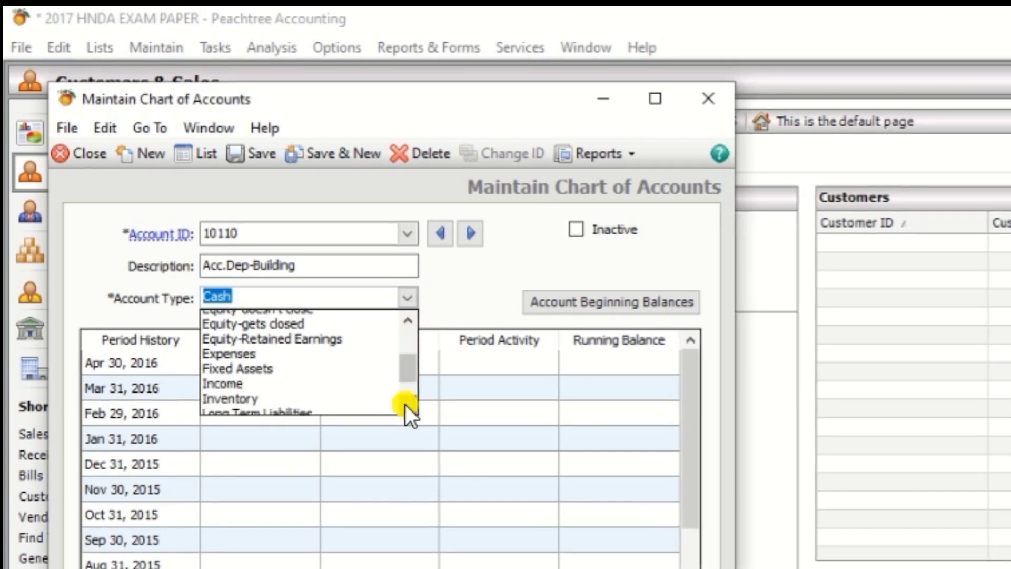
scroll(405, 403, down, 2)
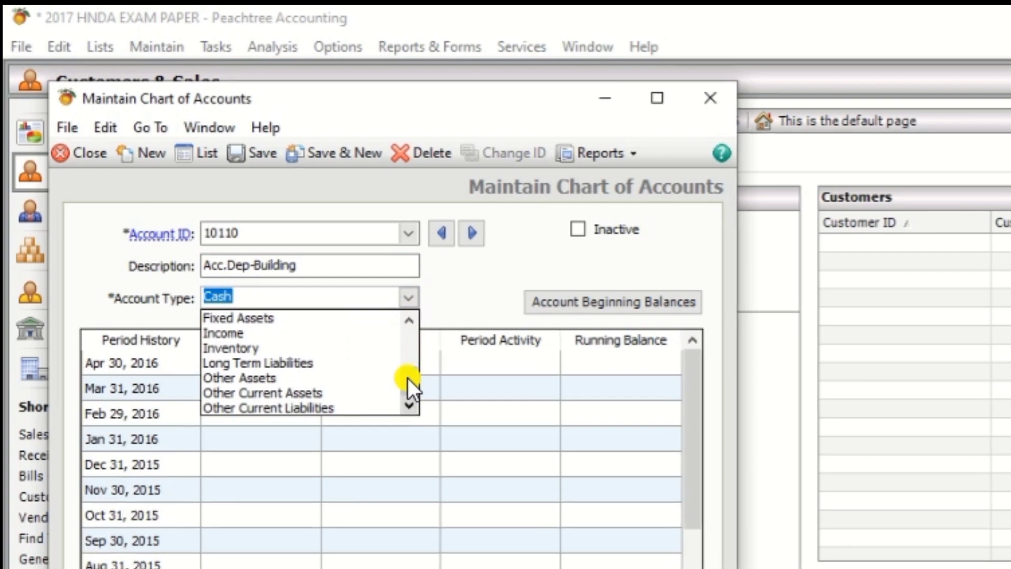
click(407, 296)
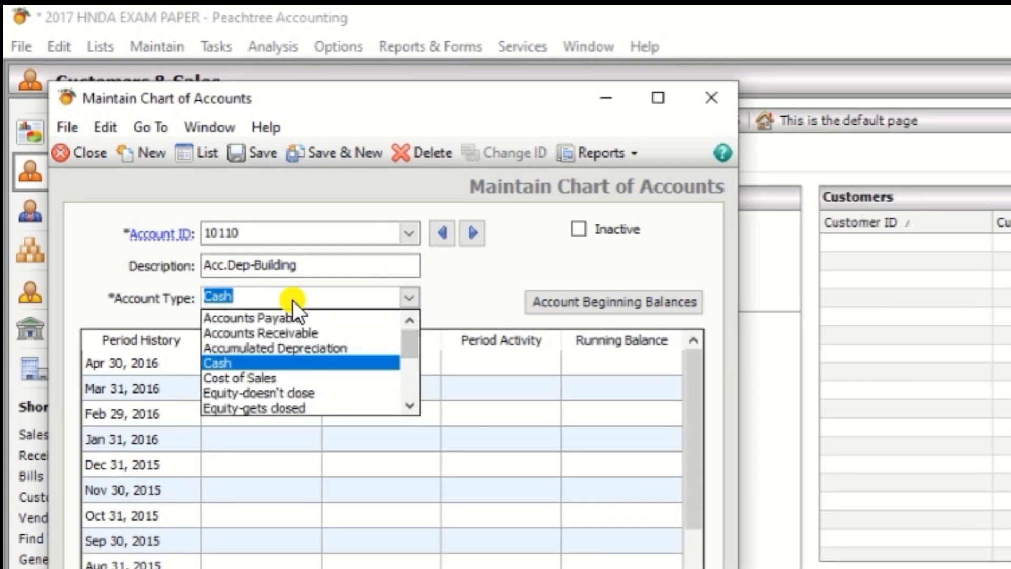
scroll(292, 331, down, 2)
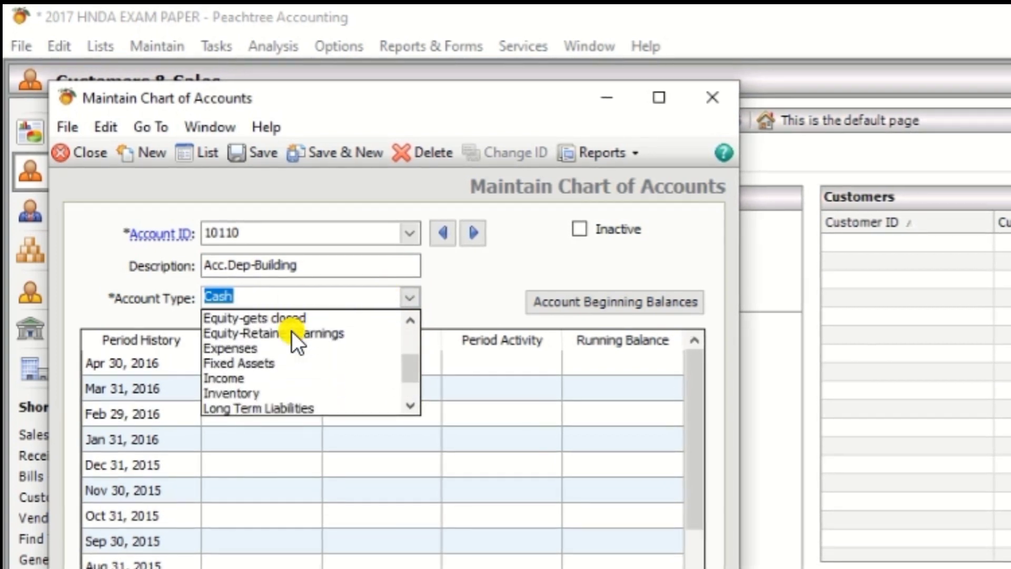
scroll(291, 331, up, 1)
scroll(292, 331, up, 2)
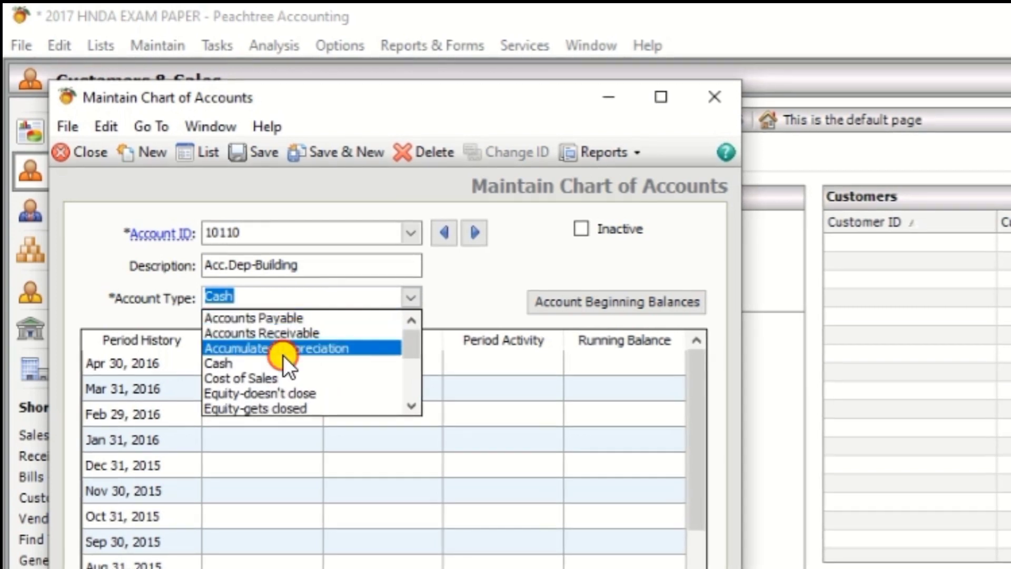
click(283, 348)
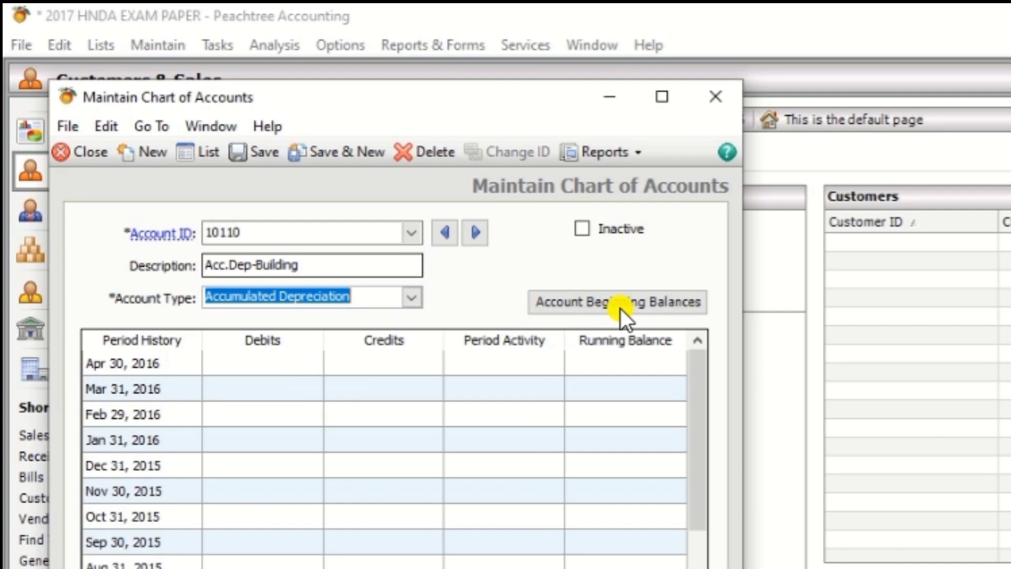
Step: Save Acc.Dep-Building, then add account 10200 'Motor Vehicle' as Fixed Assets and save it
click(342, 152)
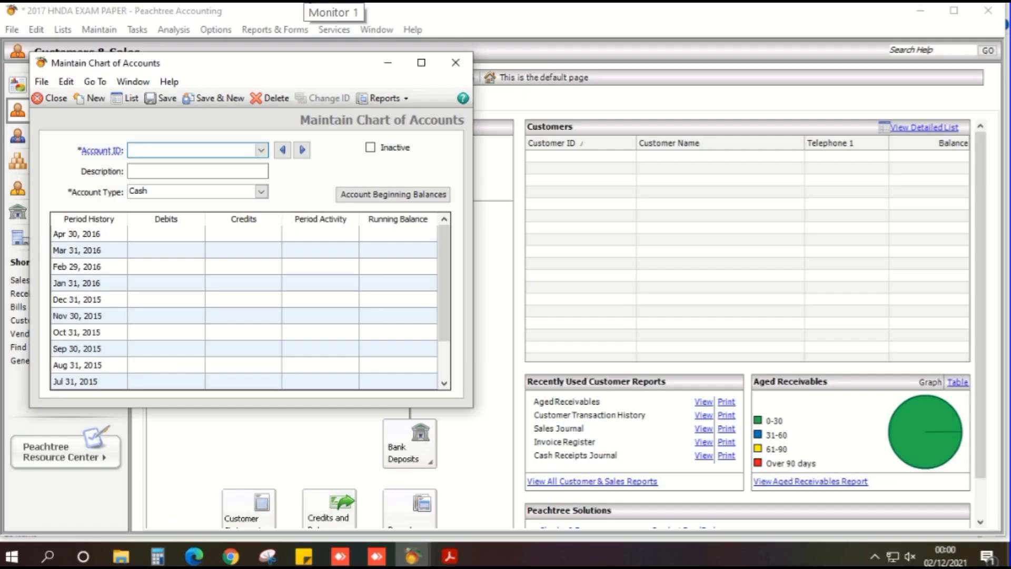
key(alt+Tab)
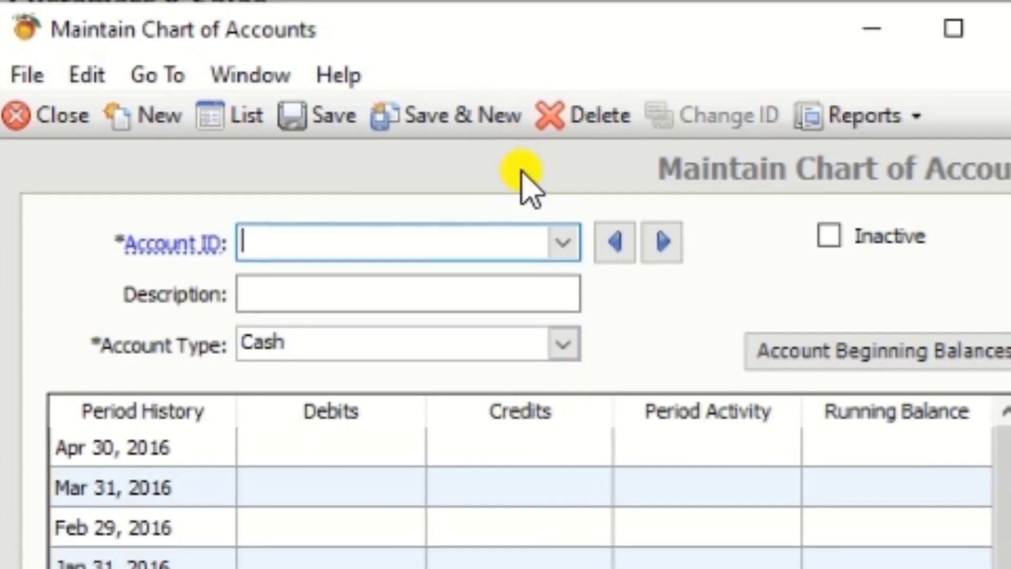
text(10200)
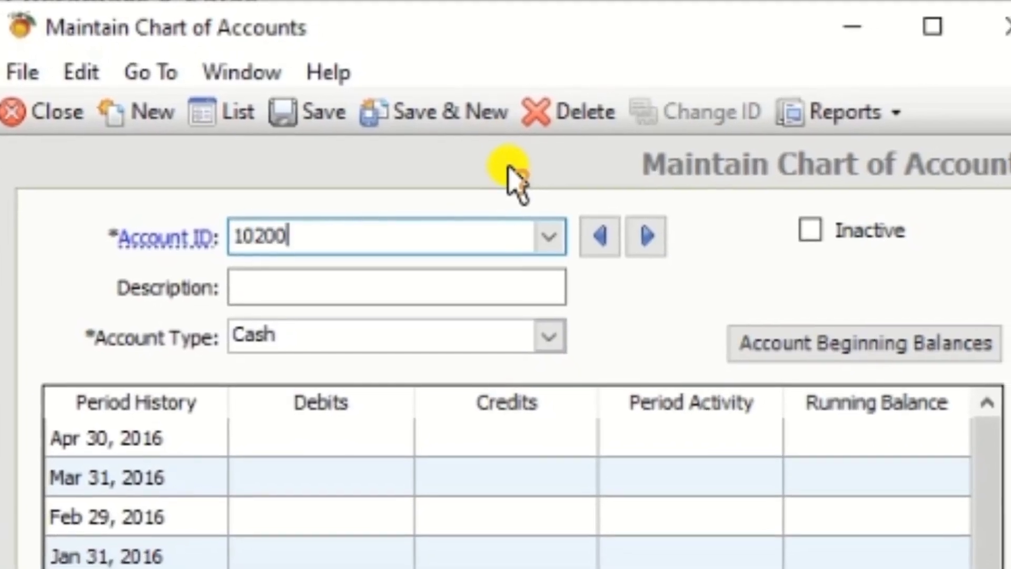
key(Tab)
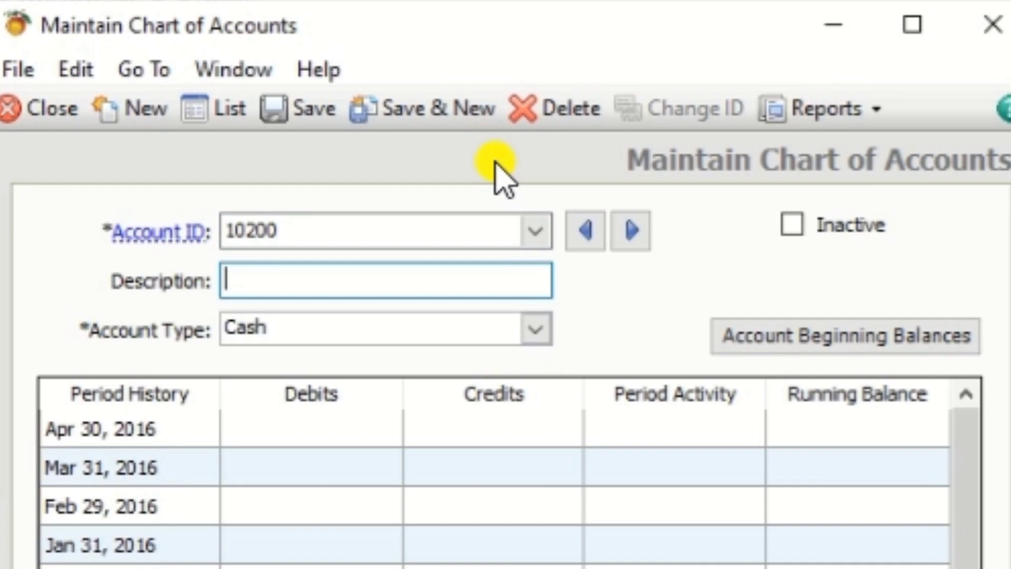
text(Motor Ve)
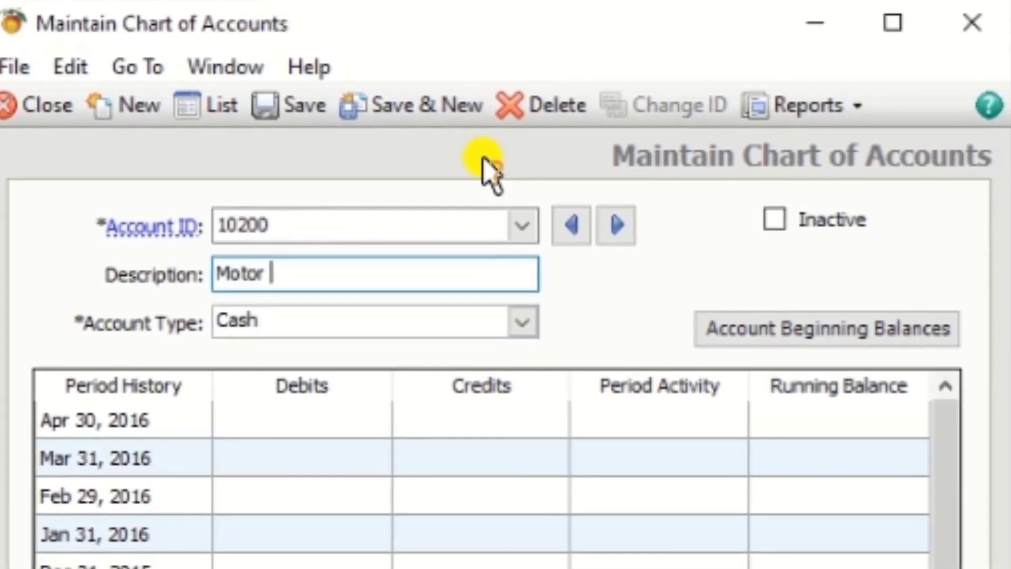
text(hicle)
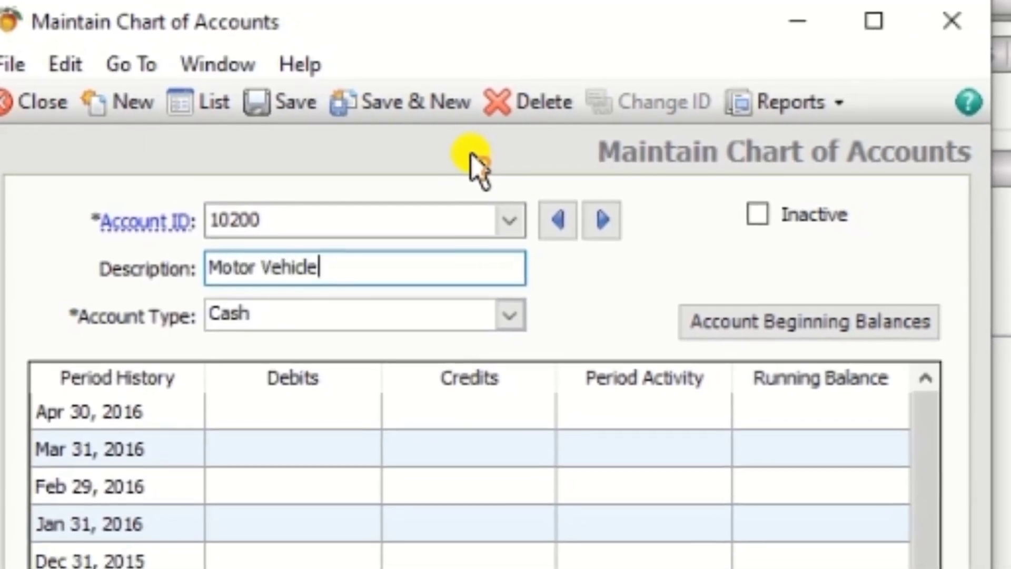
key(Tab)
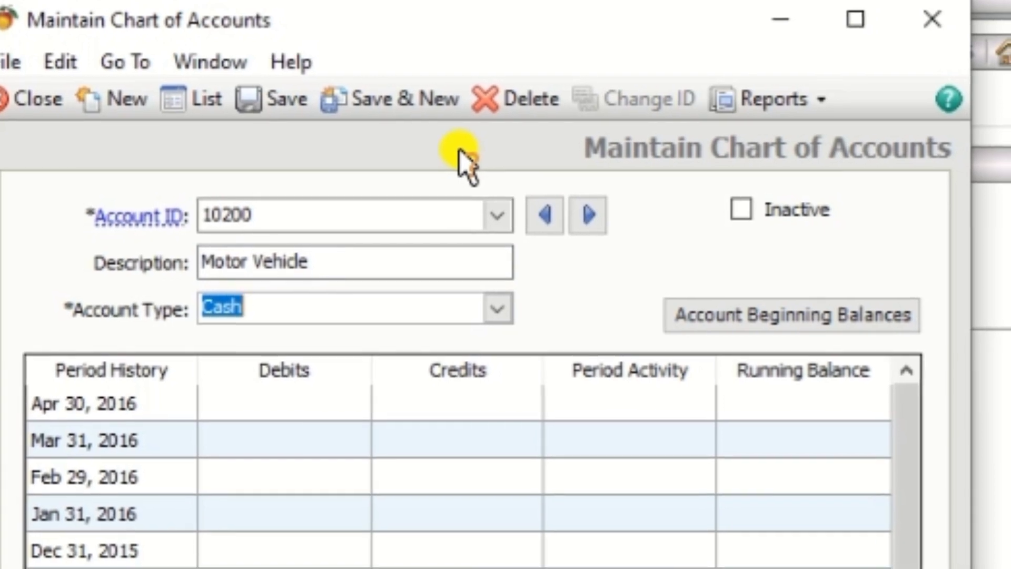
text(i)
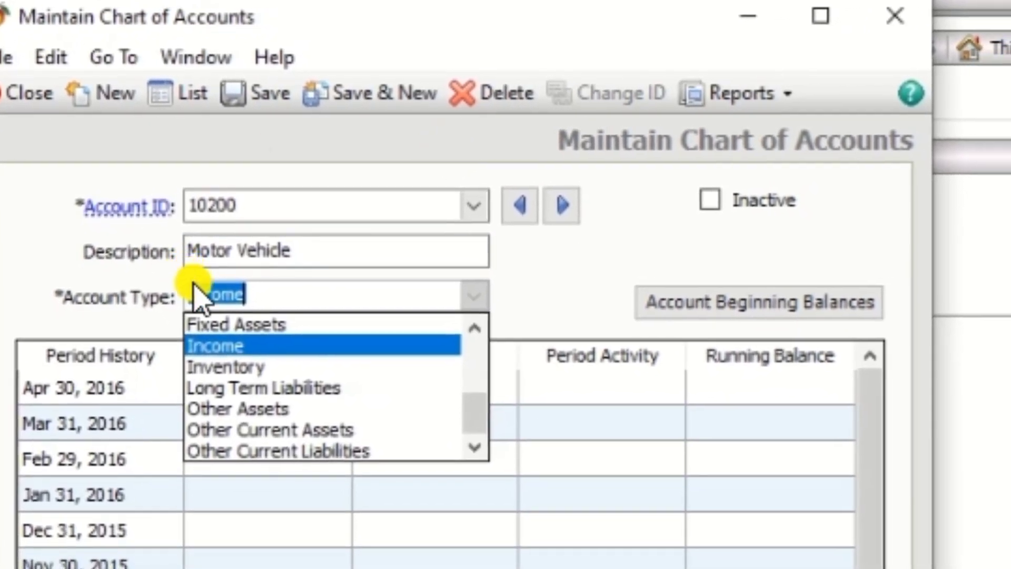
click(205, 307)
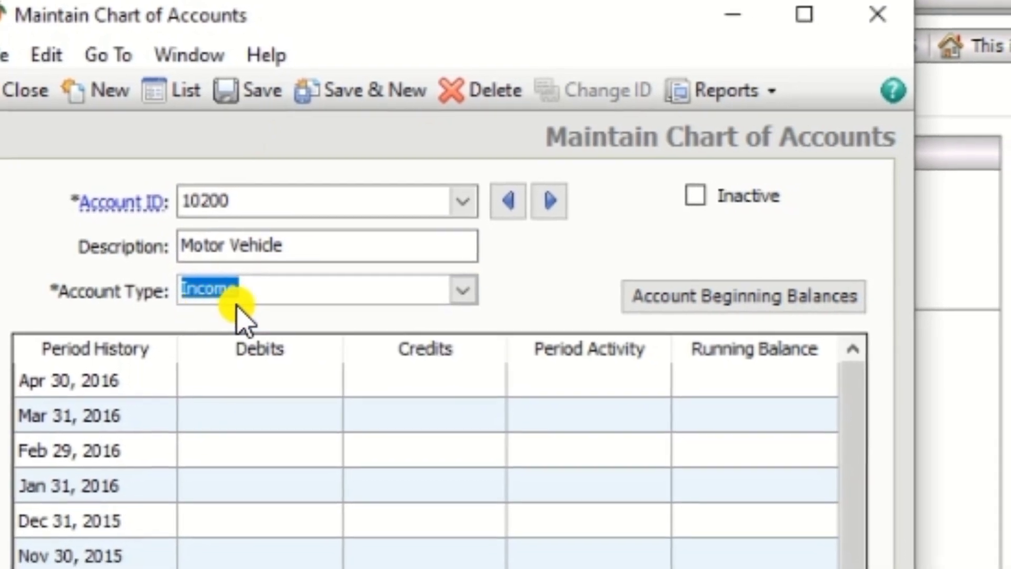
click(337, 298)
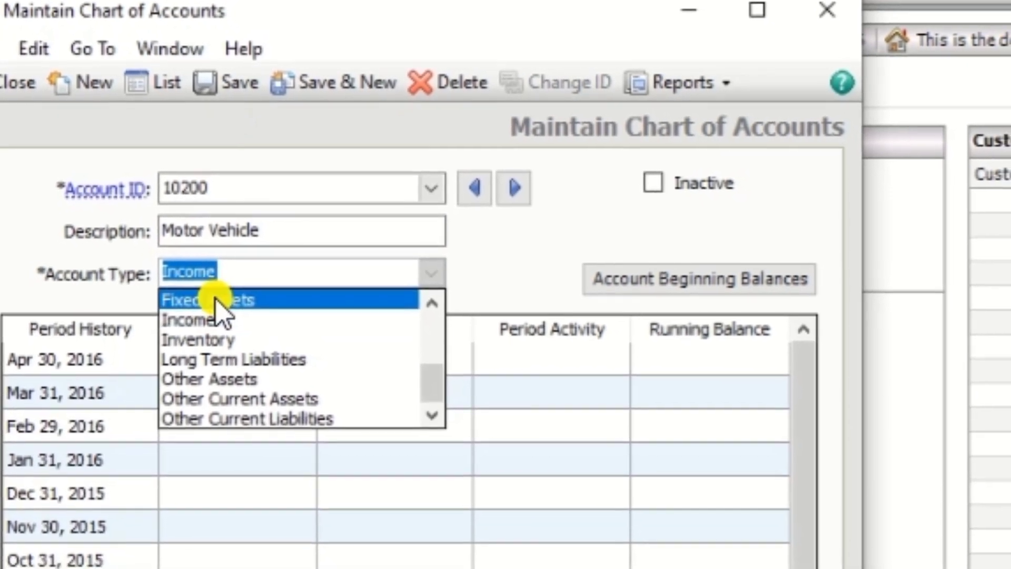
click(213, 303)
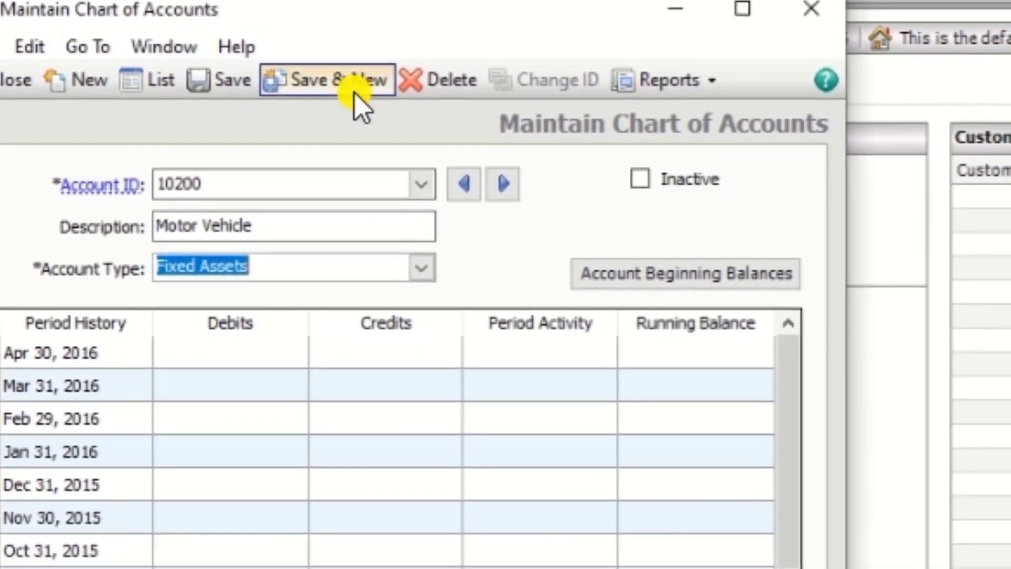
click(358, 87)
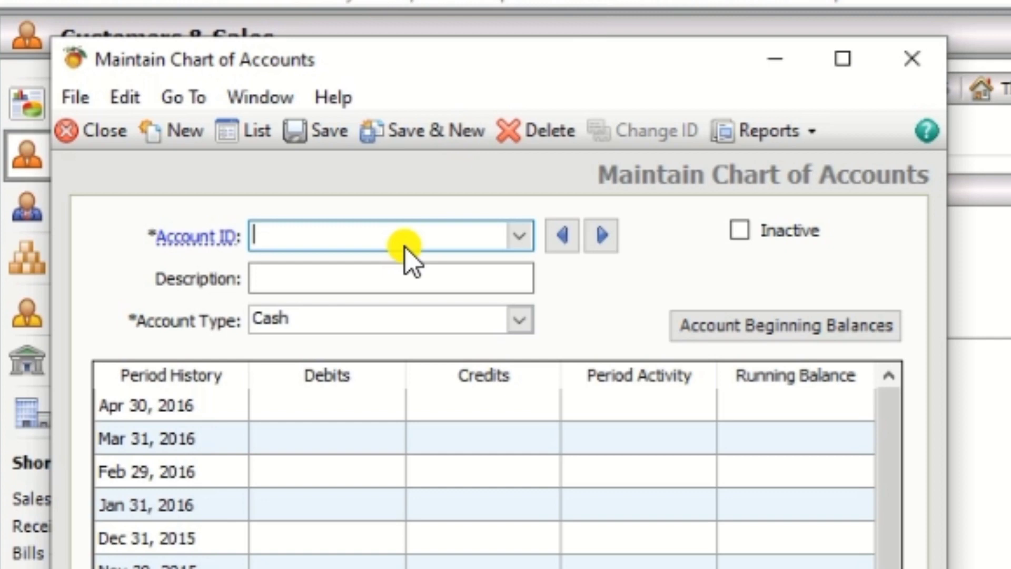
Step: Create account 10210 'Acc.Dep - Motor' with type Accumulated Depreciation and save it
text(10210)
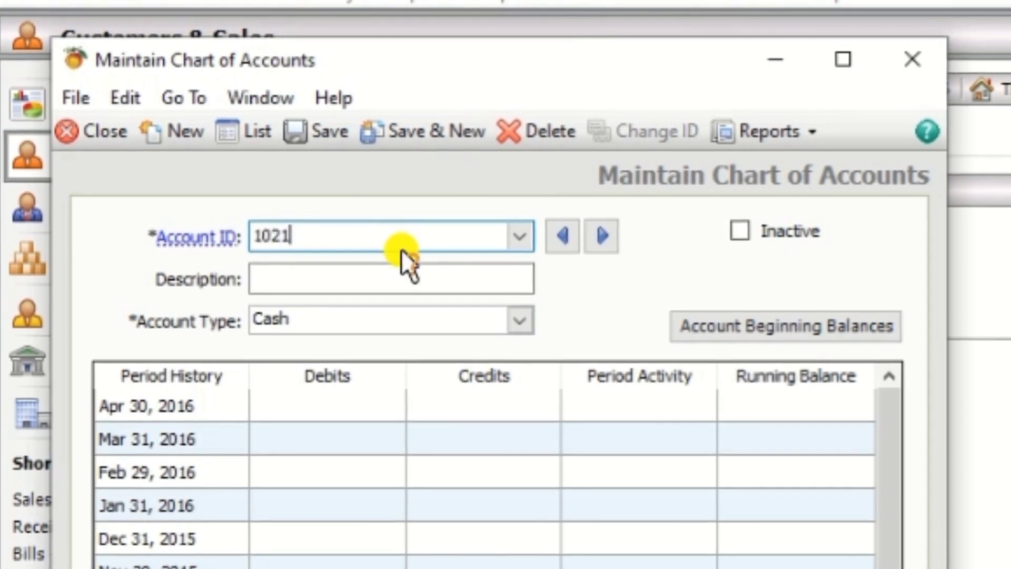
key(Tab)
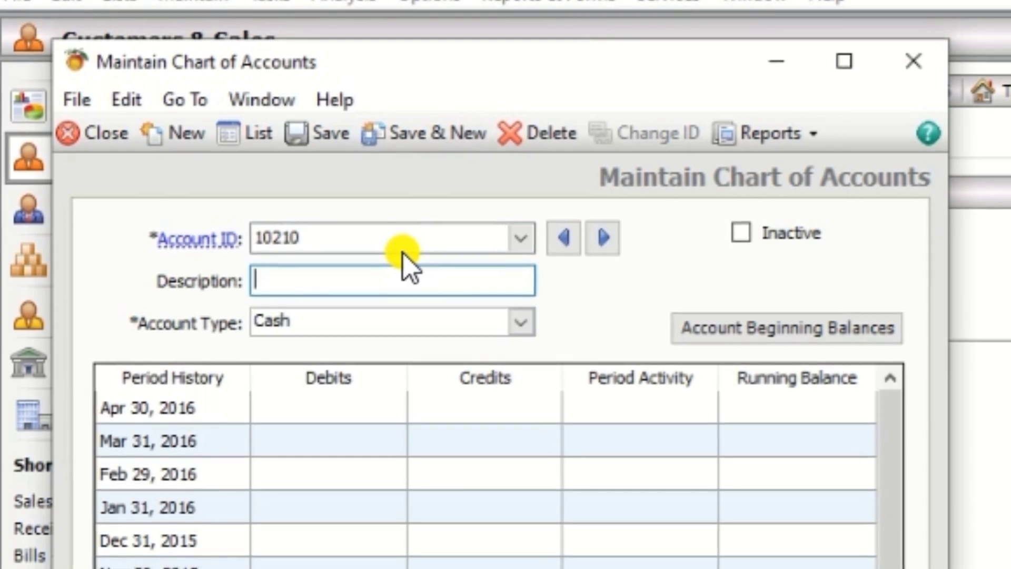
text(Acccum)
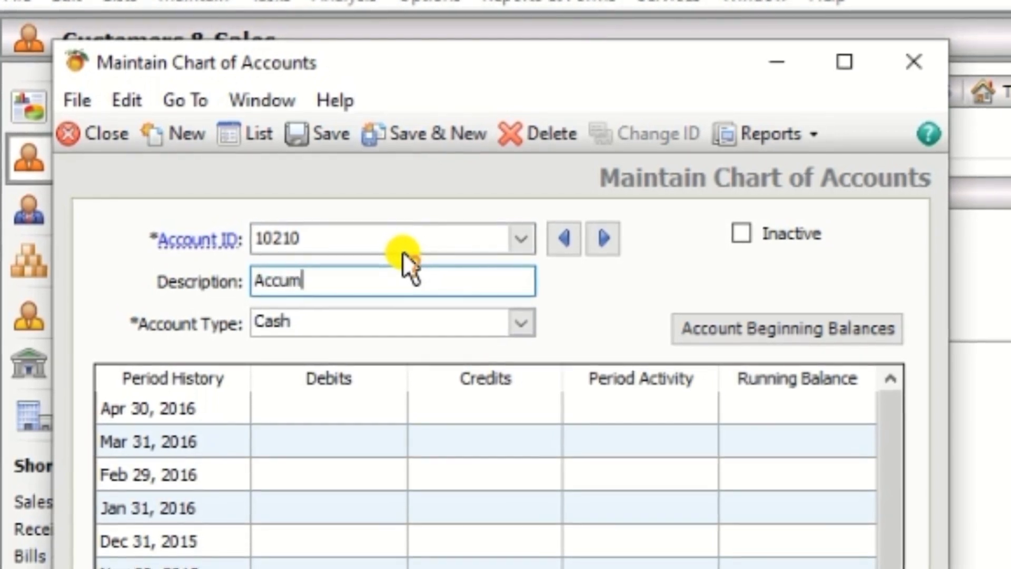
key(BackSpace)
key(BackSpace)
text(-)
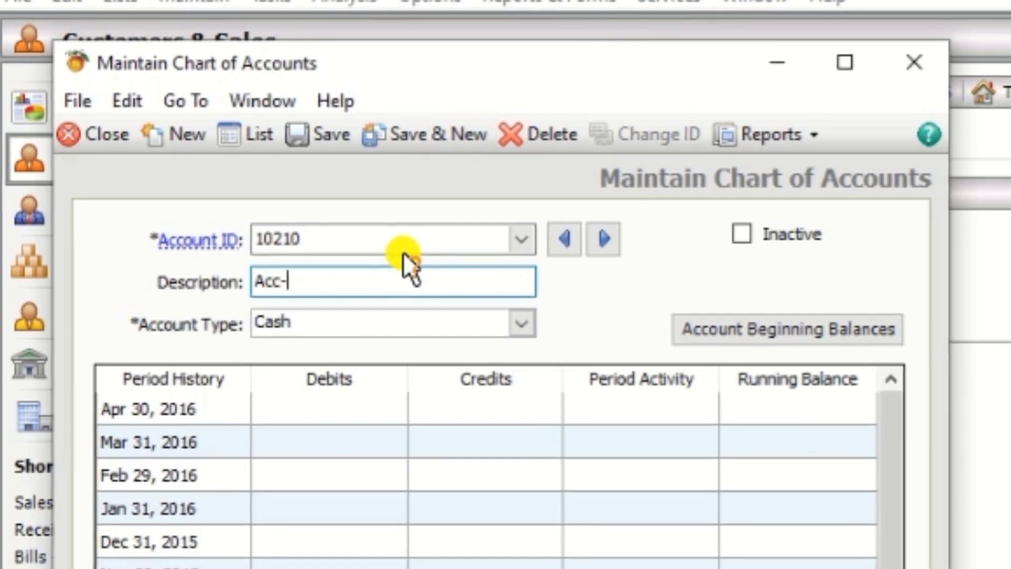
key(BackSpace)
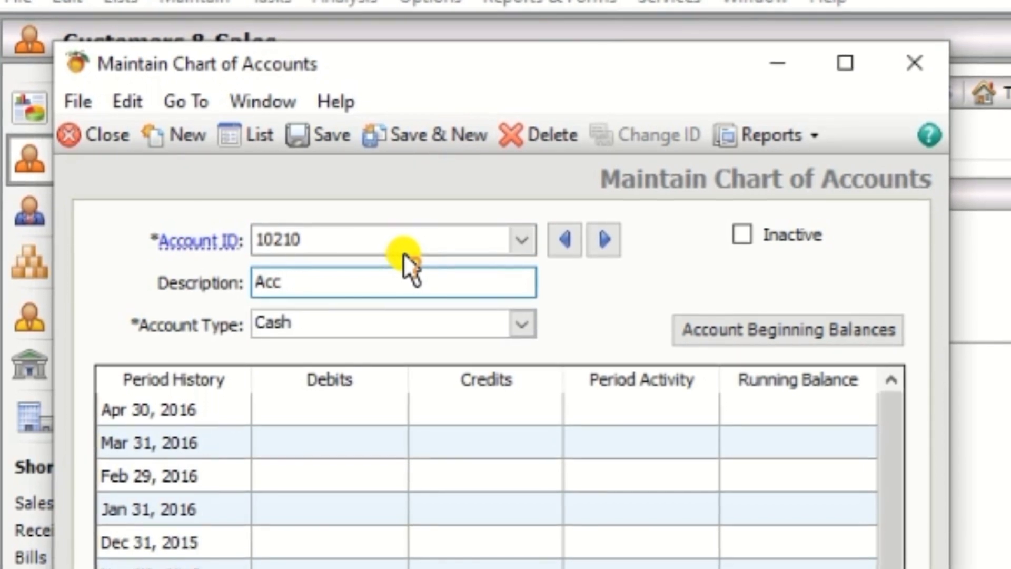
text(.Dep)
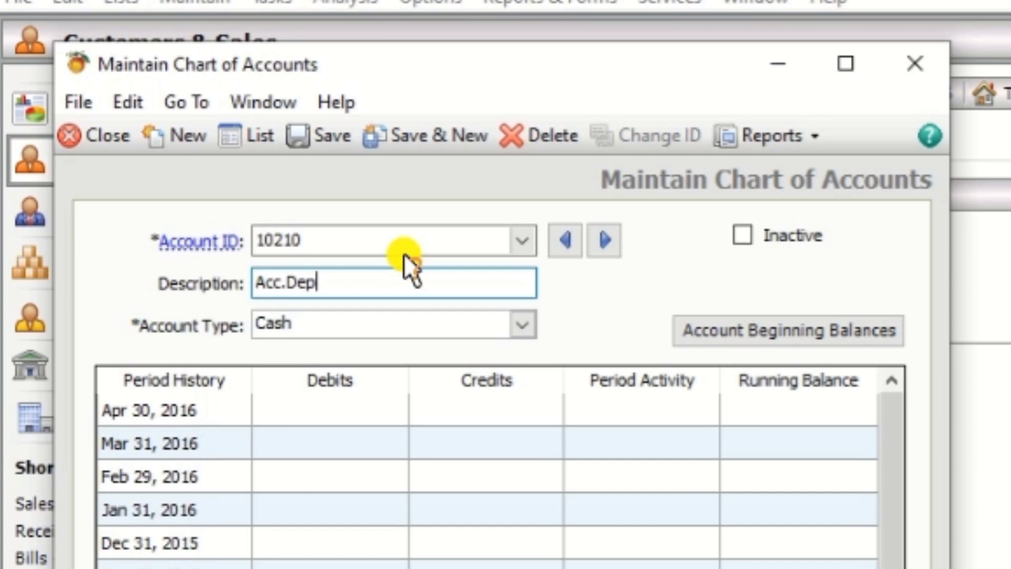
text( - Motor)
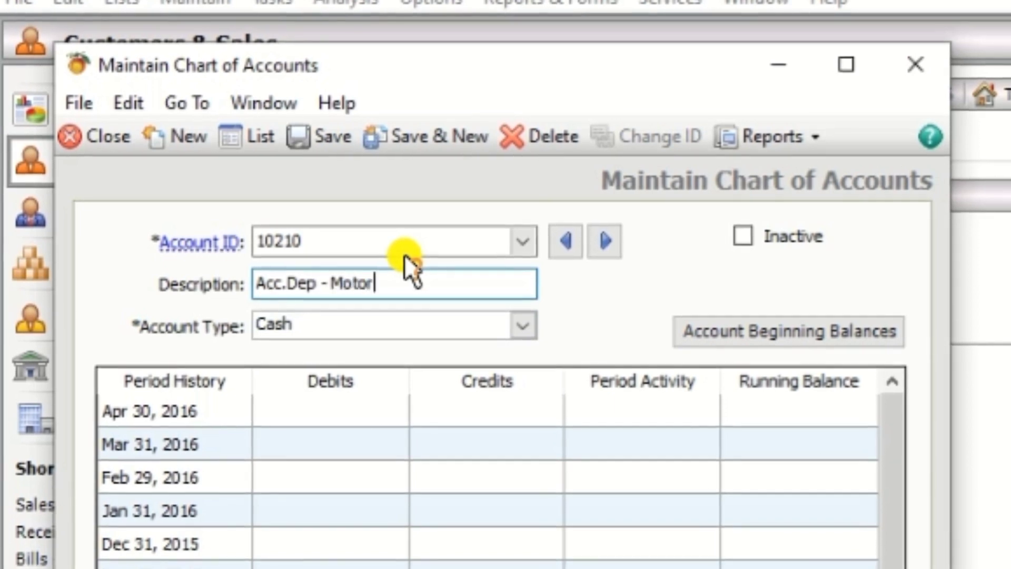
key(Tab)
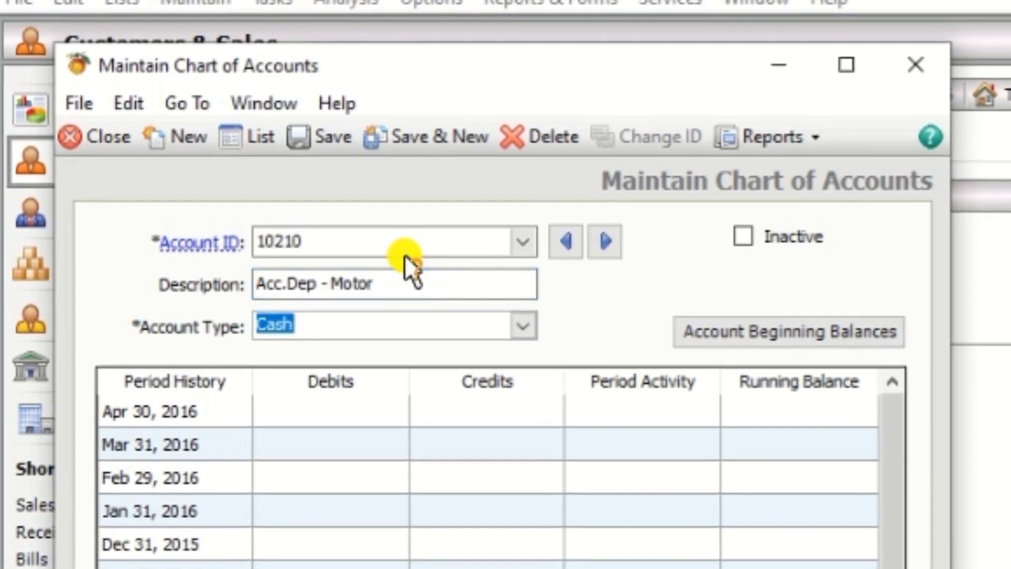
key(alt+Down)
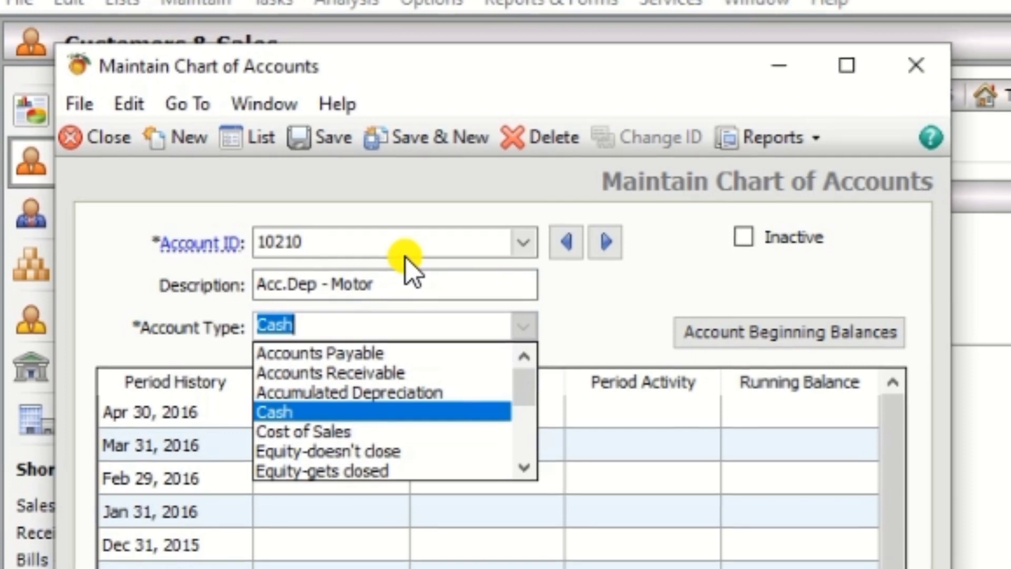
key(Up)
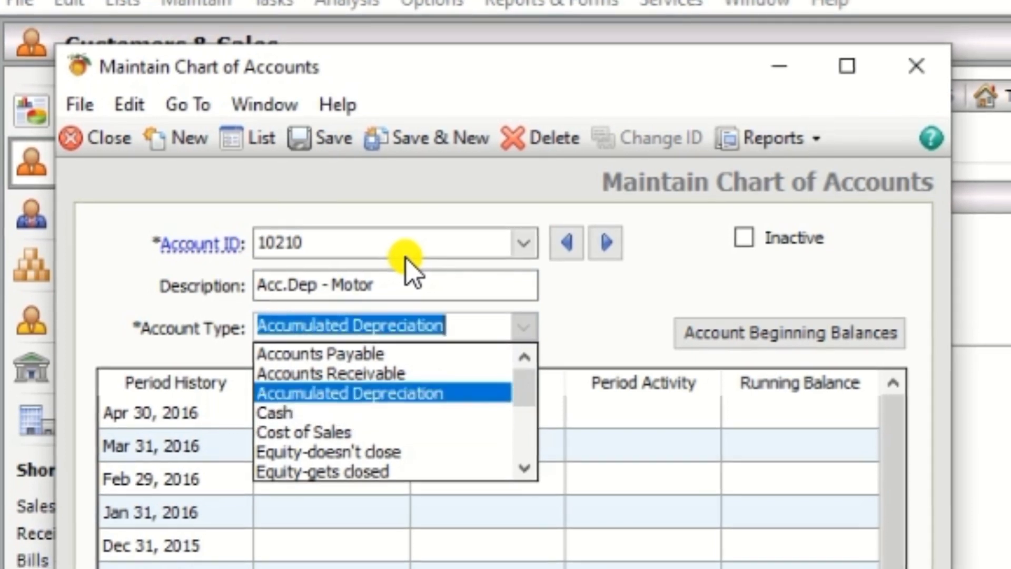
key(Tab)
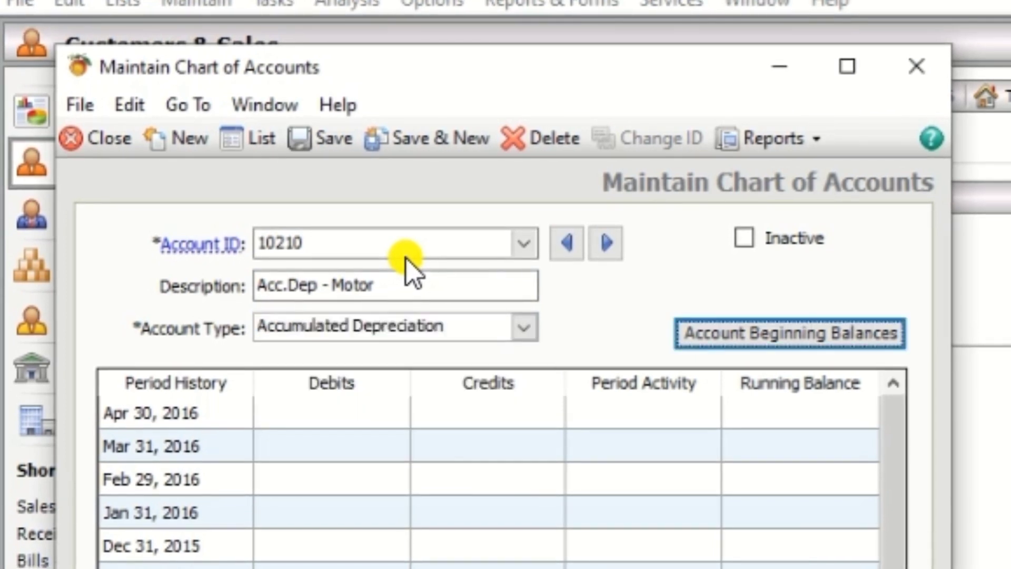
click(424, 147)
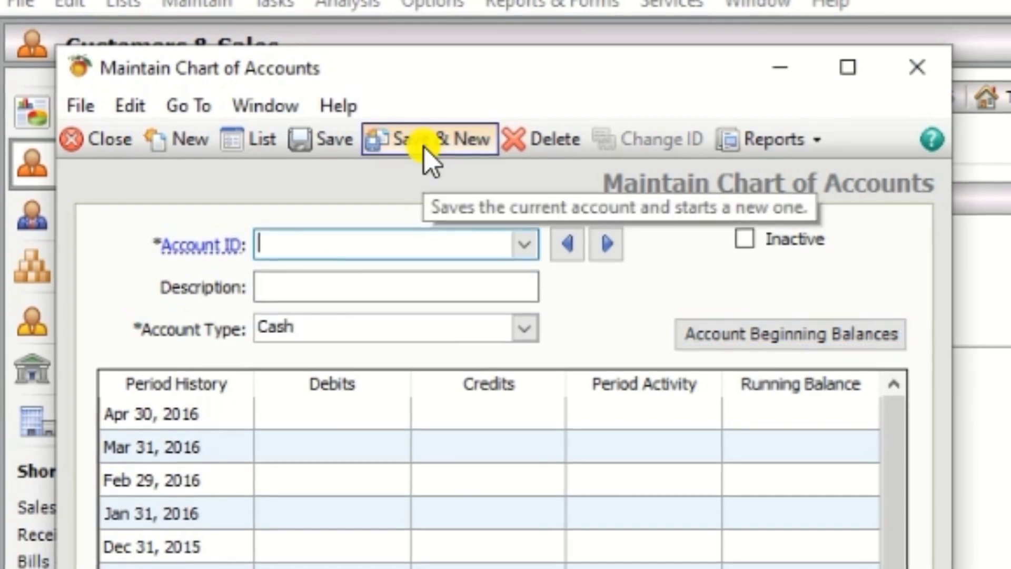